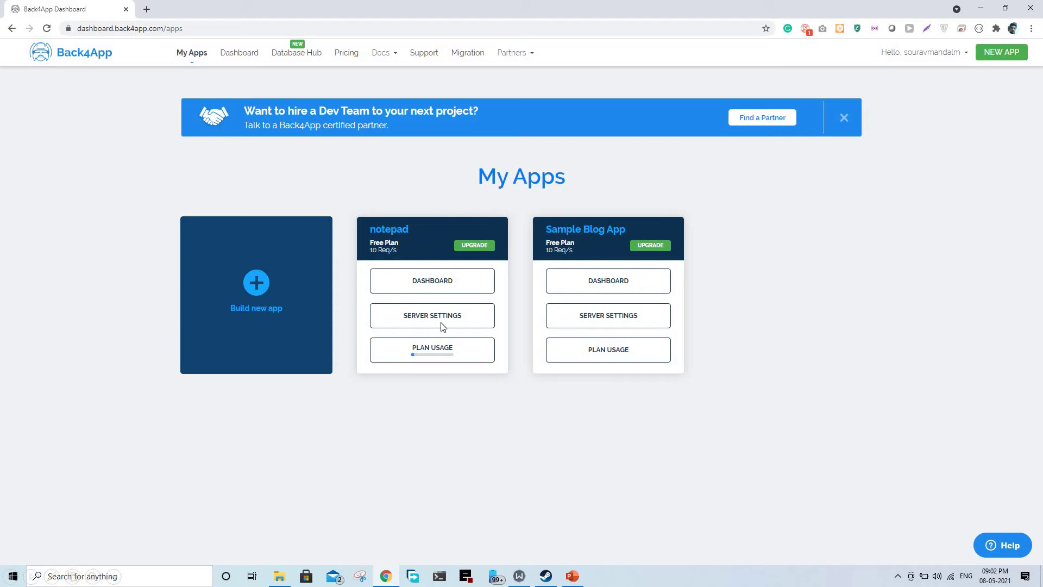
# - Open the notepad app's dashboard to browse its B4aVehicle class records
pyautogui.click(412, 282)
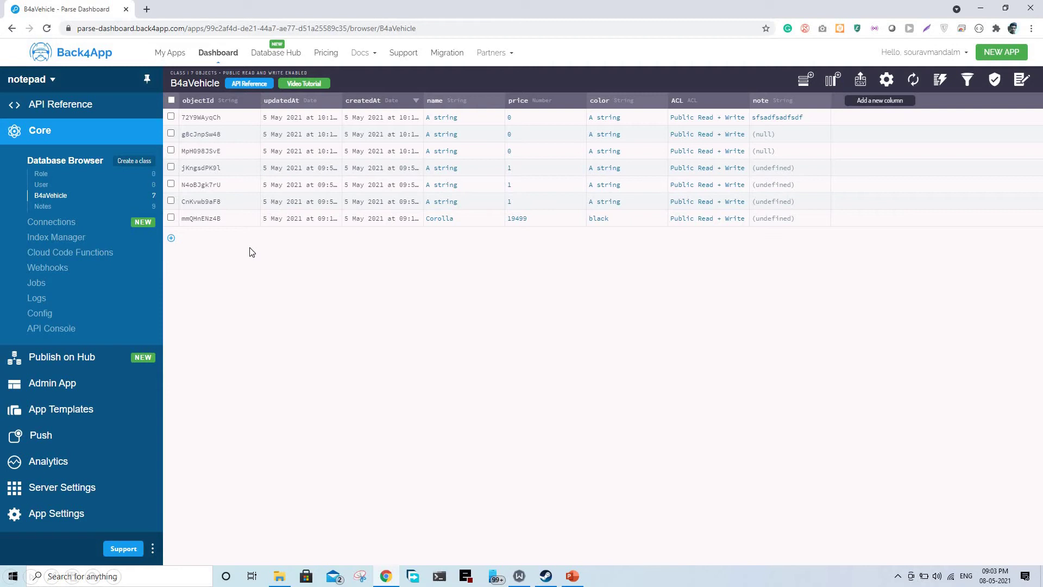
# - Open the B4aVehicle class API reference with its object-creation code sample
pyautogui.click(240, 76)
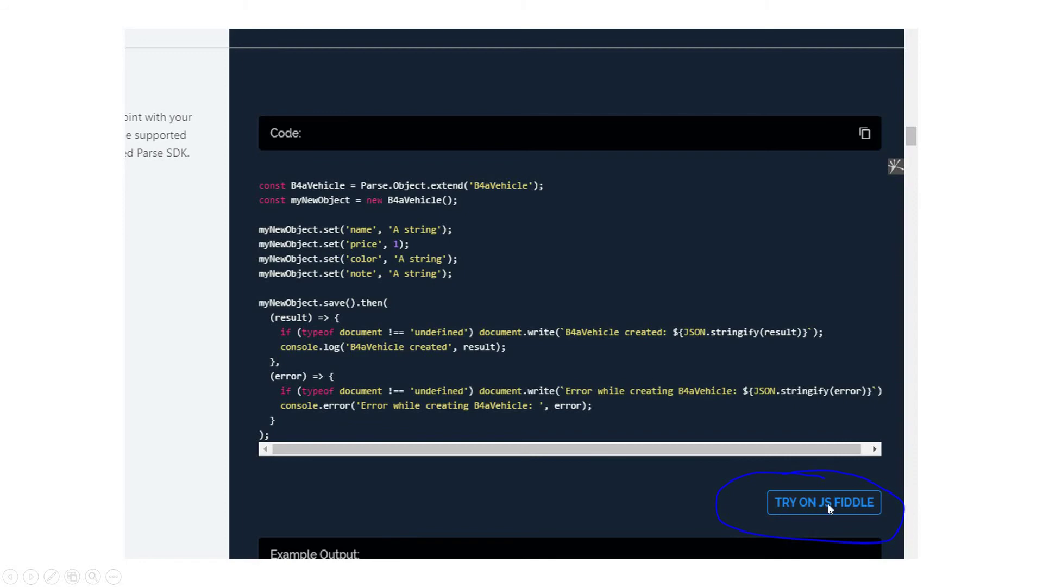
# - Run the B4aVehicle creation sample in JSFiddle and view its created-object output
pyautogui.click(773, 500)
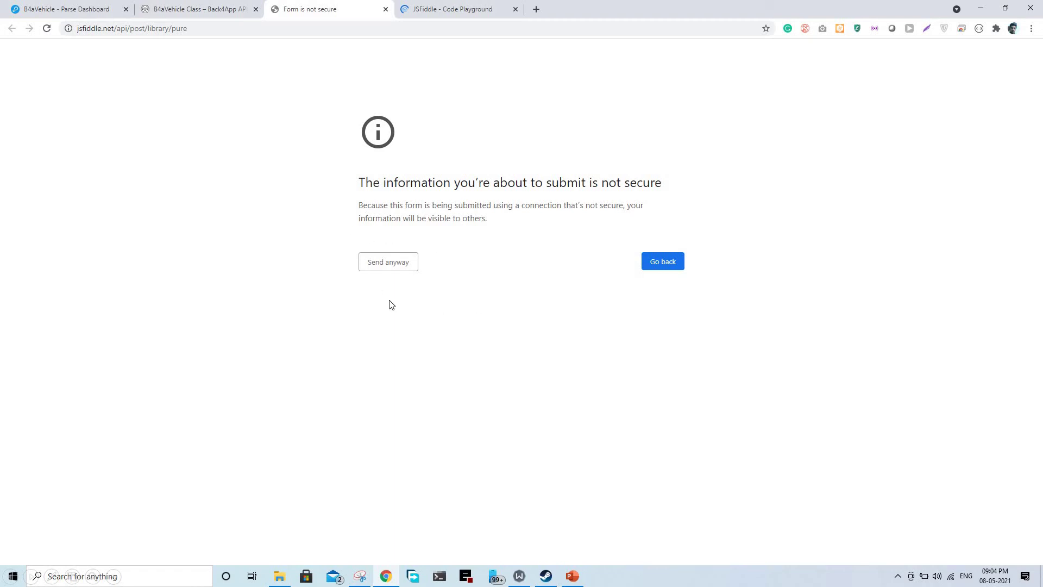
pyautogui.hotkey('ctrl', 'Tab')
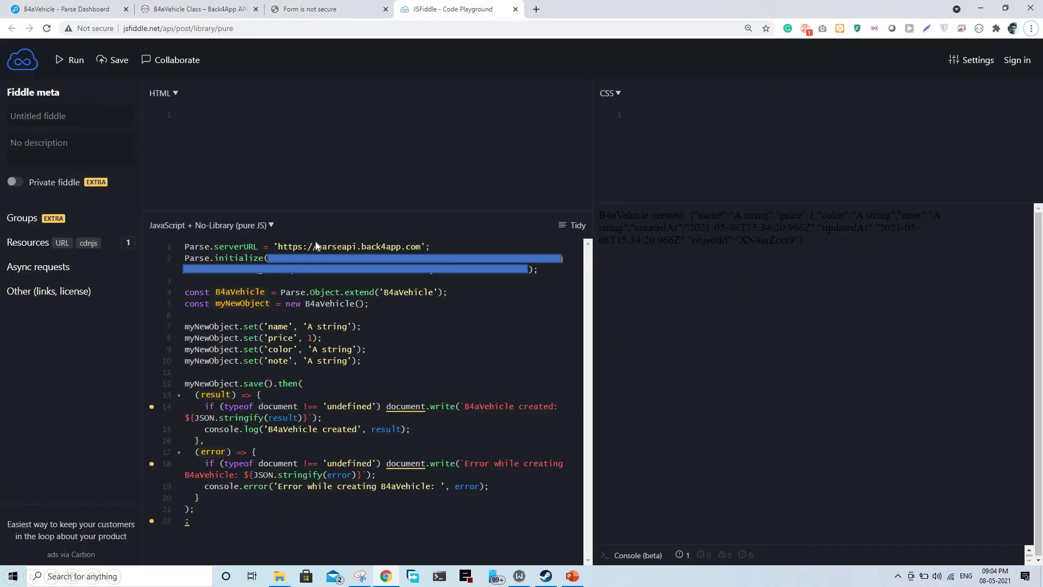